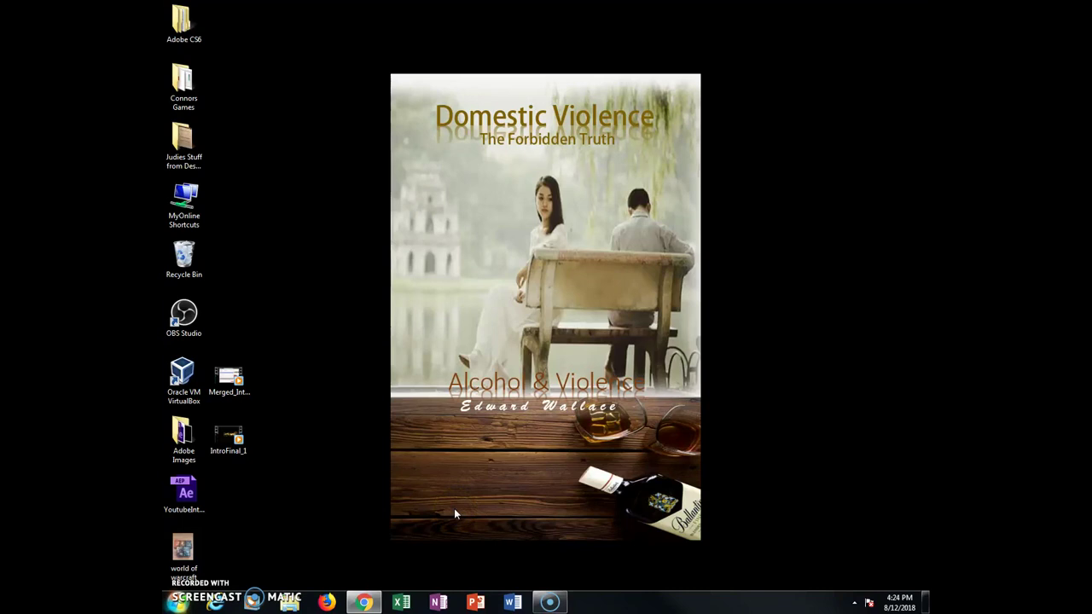
- Restore the Chrome window showing the mergevideo.online Merge Video page from the taskbar
left_click(452, 504)
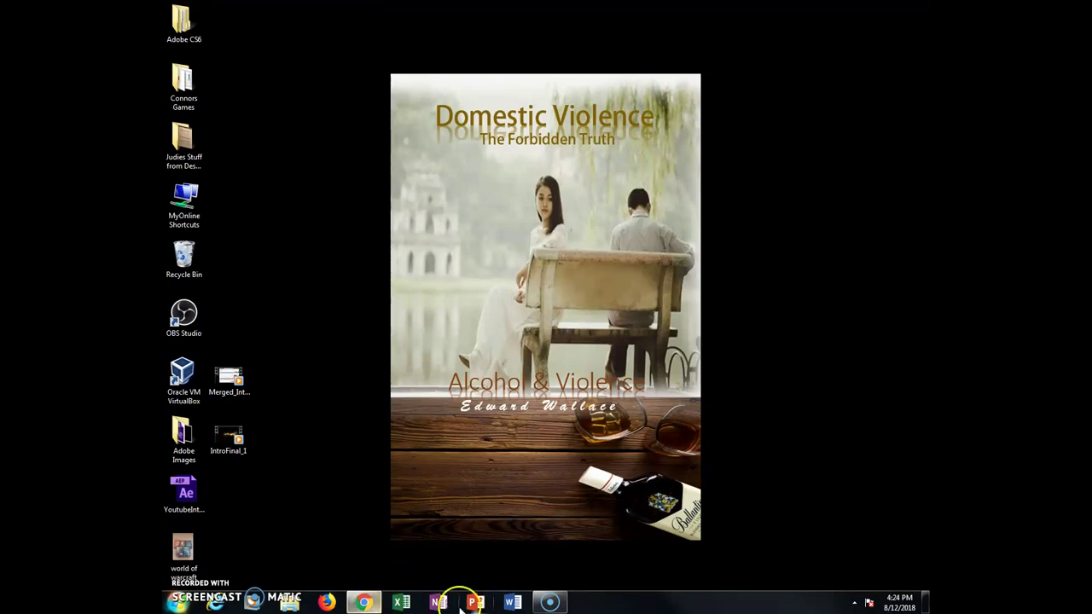
left_click(363, 603)
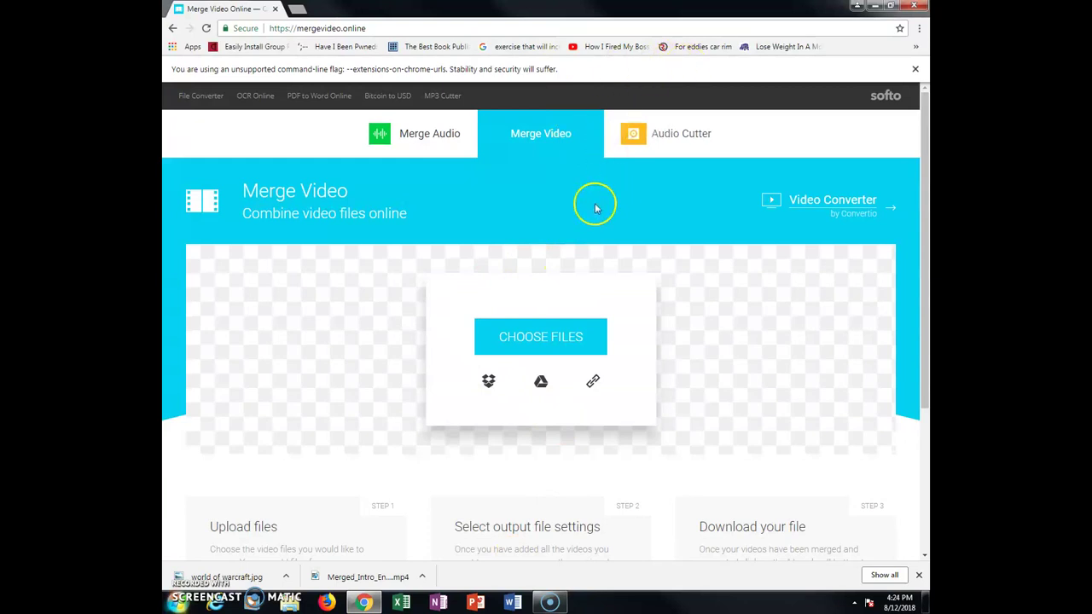
- Visit the Merge Audio page, return to Merge Video, and reposition the browser window
left_click(412, 142)
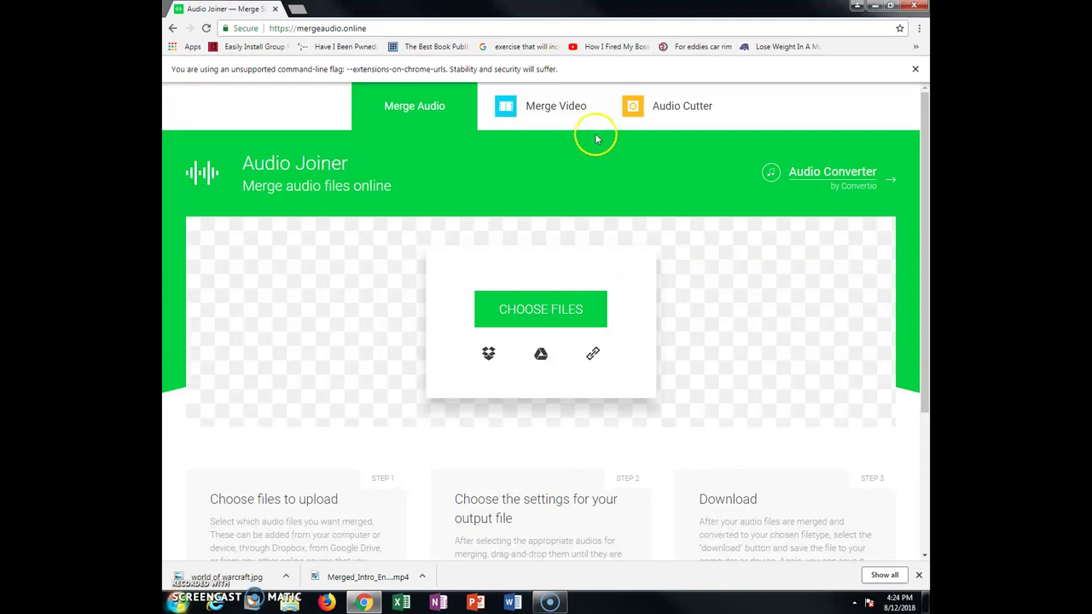
left_click(553, 114)
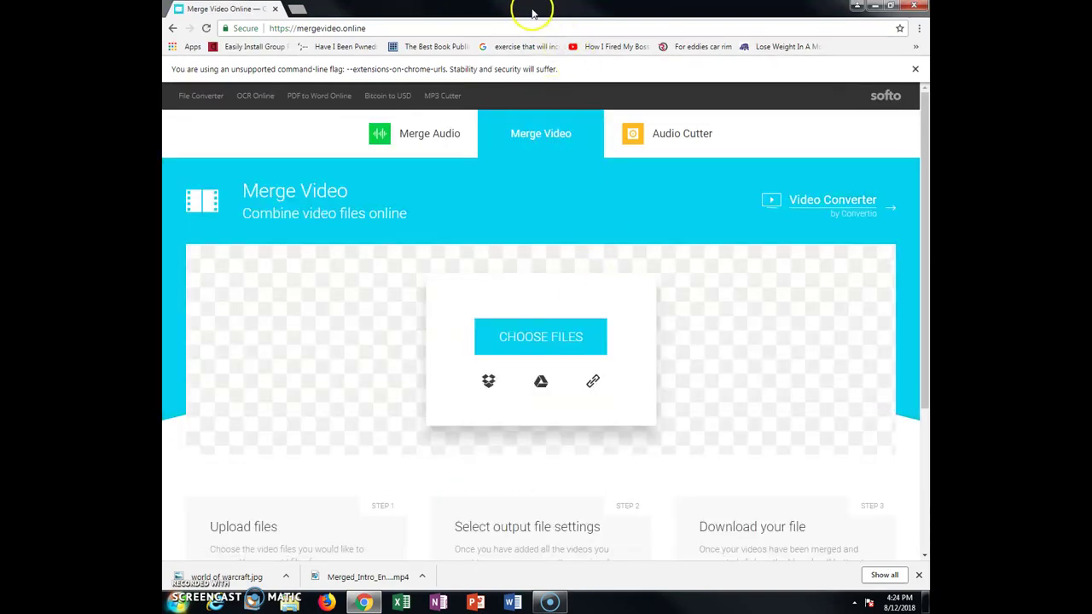
left_click_drag(532, 12, 539, 35)
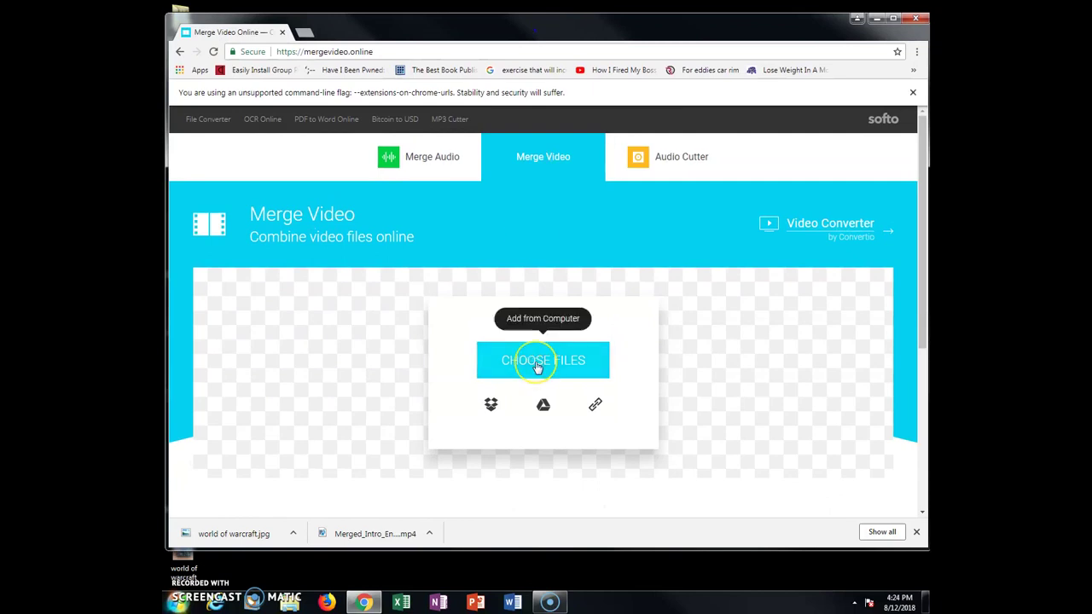
- Upload Shortclip_1 from the Desktop's Adobe Images folder as the first clip
left_click(536, 361)
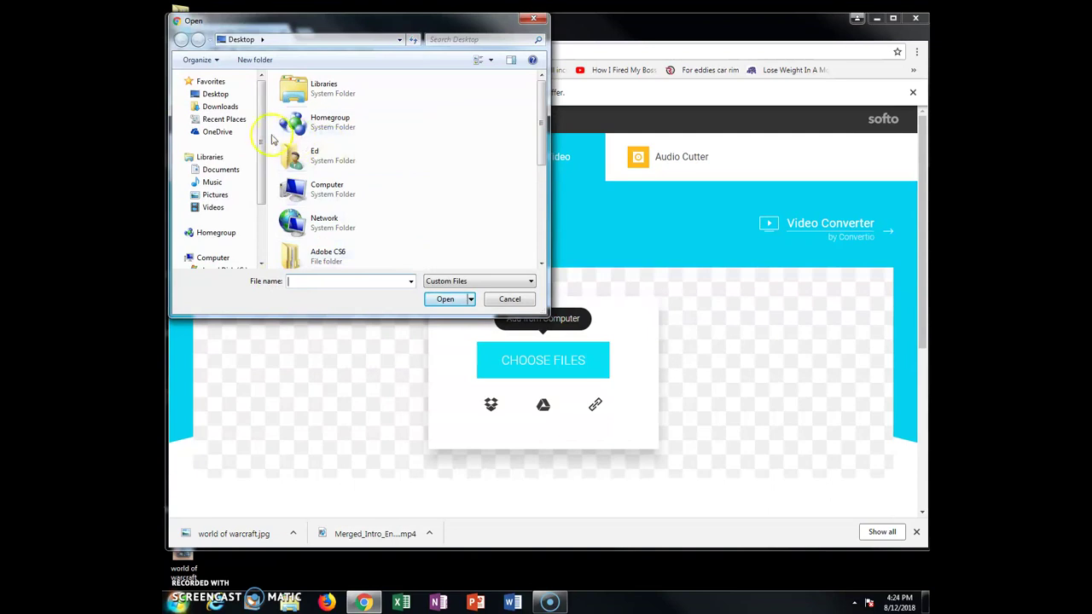
left_click(215, 94)
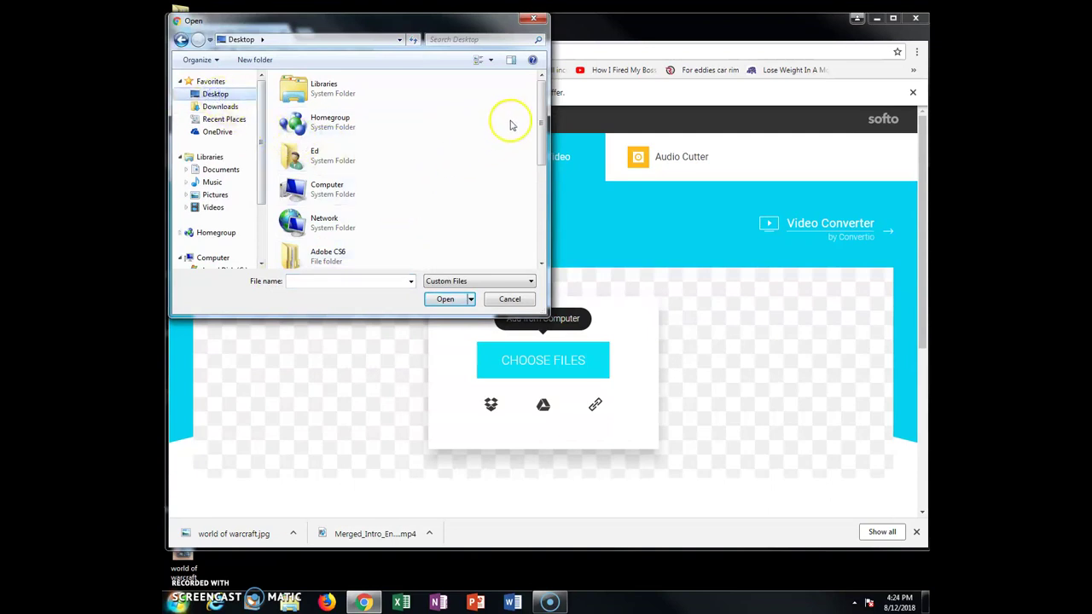
left_click_drag(541, 114, 541, 232)
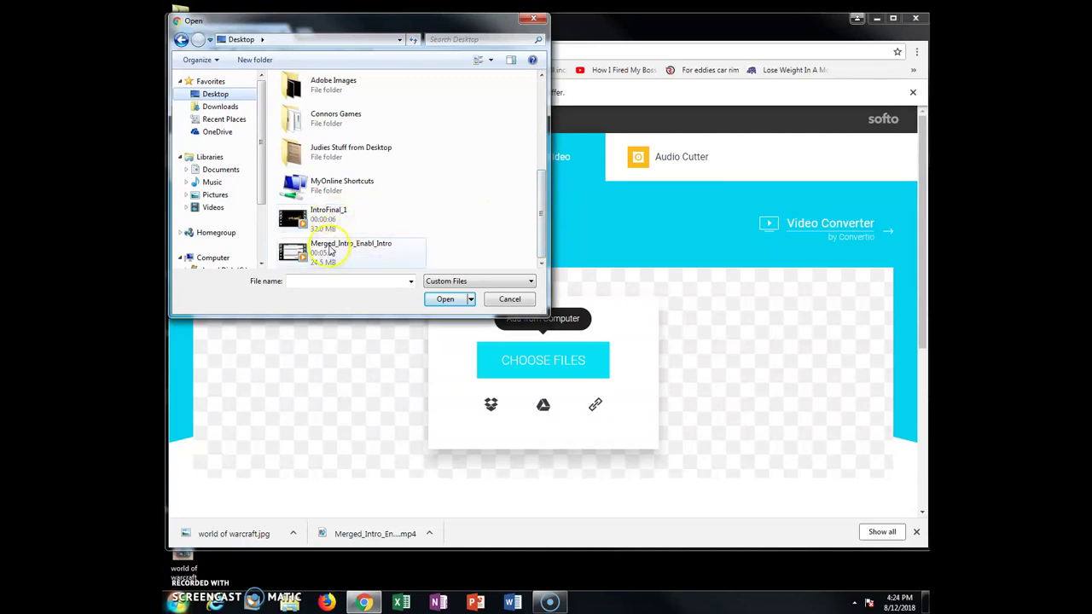
double_click(322, 90)
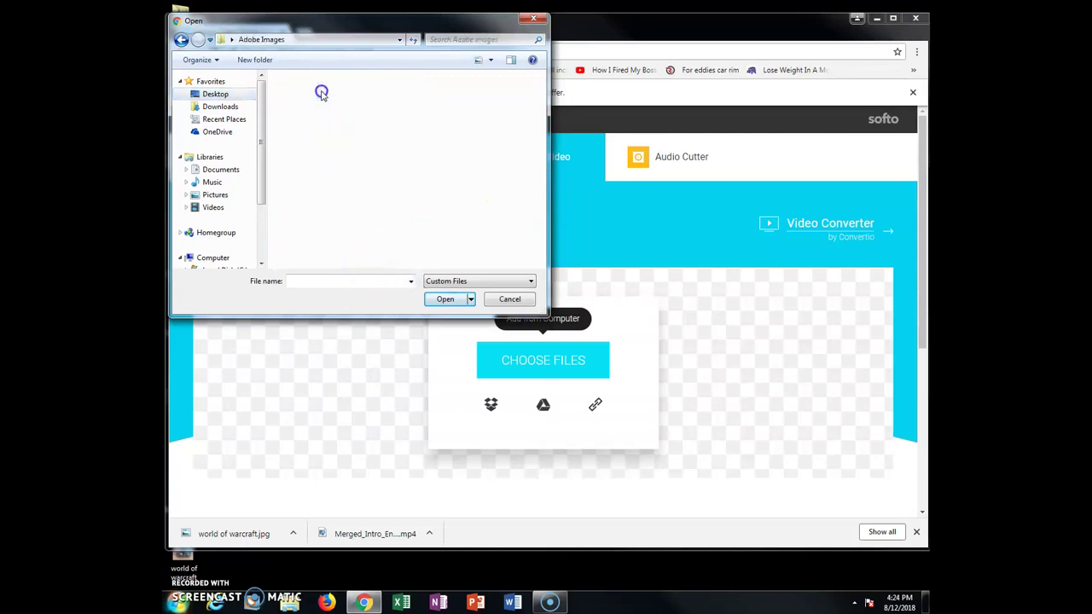
left_click_drag(541, 150, 540, 192)
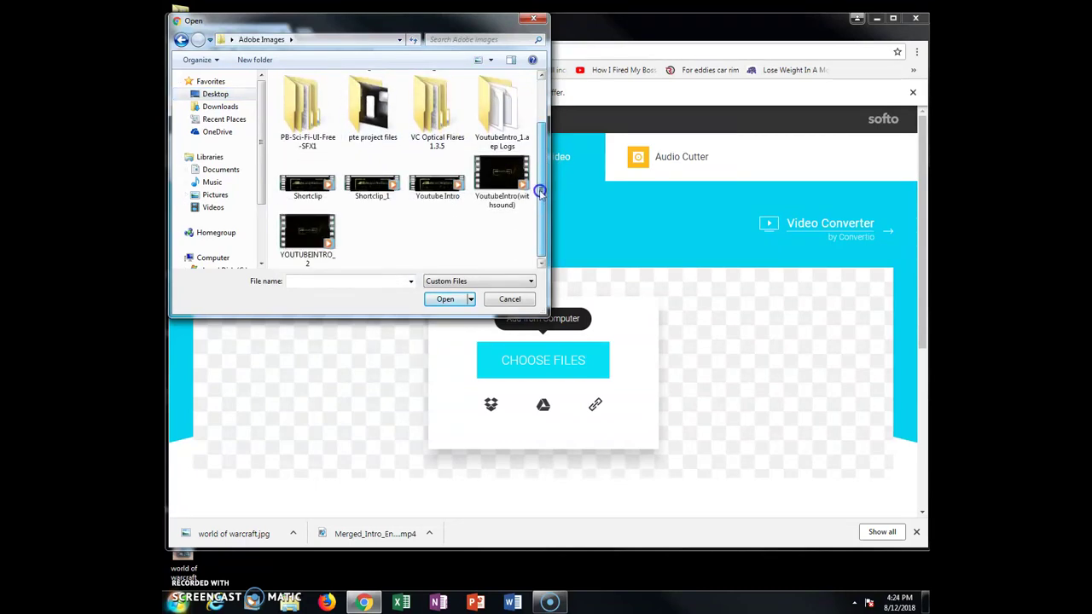
double_click(375, 186)
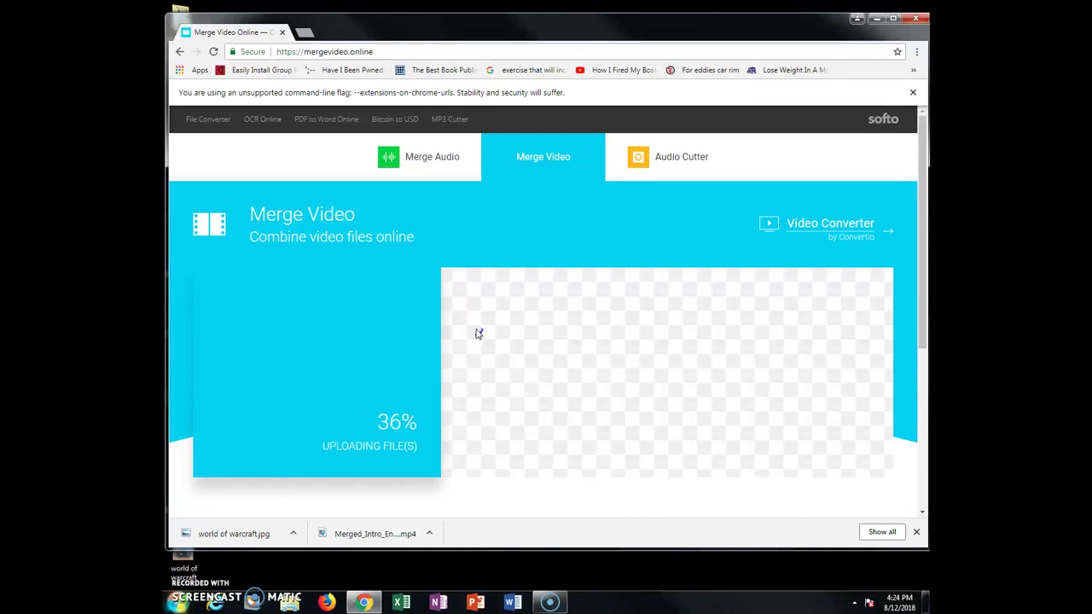
- Add YOUTUBEINTRO_2 from Adobe Images as the second clip, then move the browser aside
left_click(561, 322)
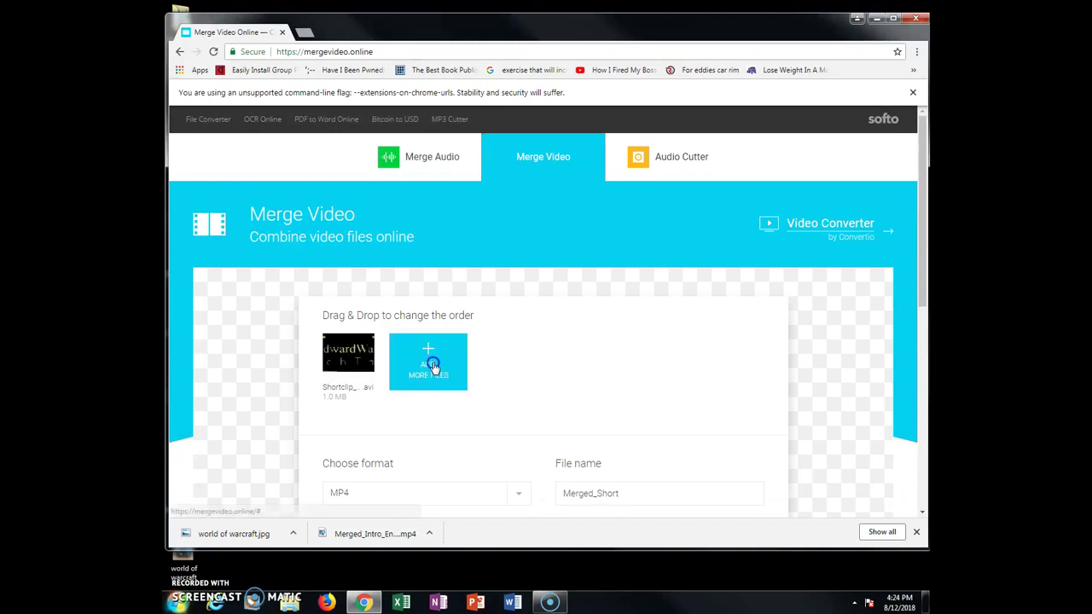
left_click(433, 362)
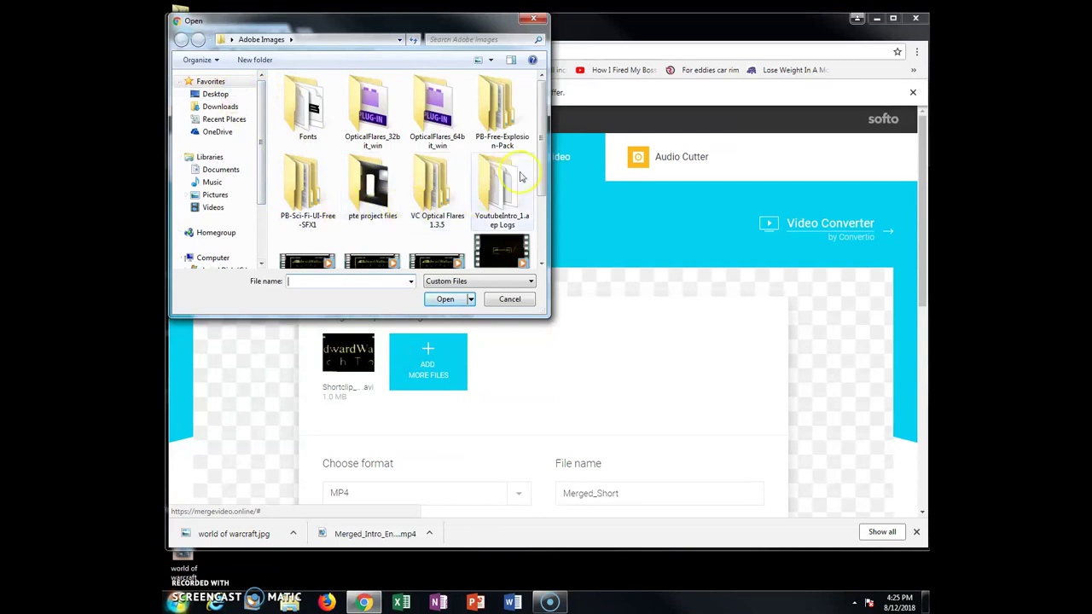
left_click_drag(541, 160, 541, 201)
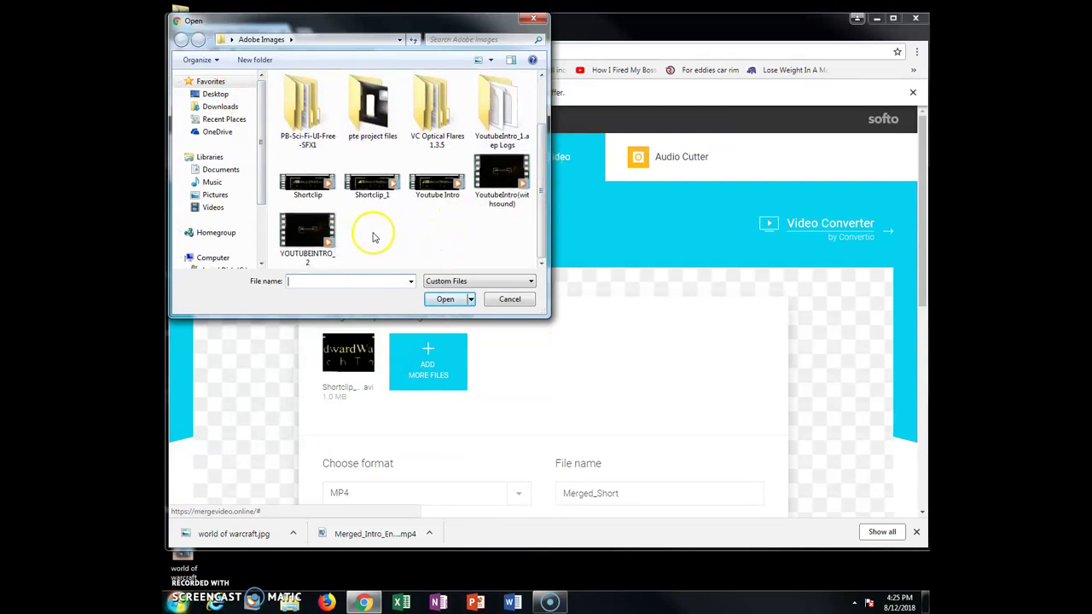
double_click(308, 233)
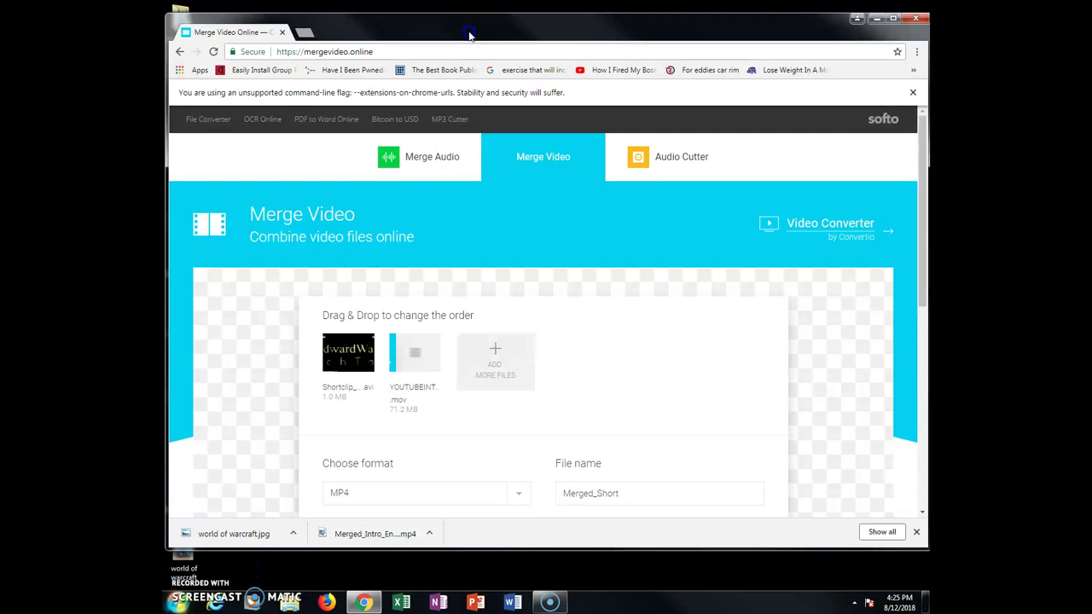
left_click_drag(469, 31, 930, 34)
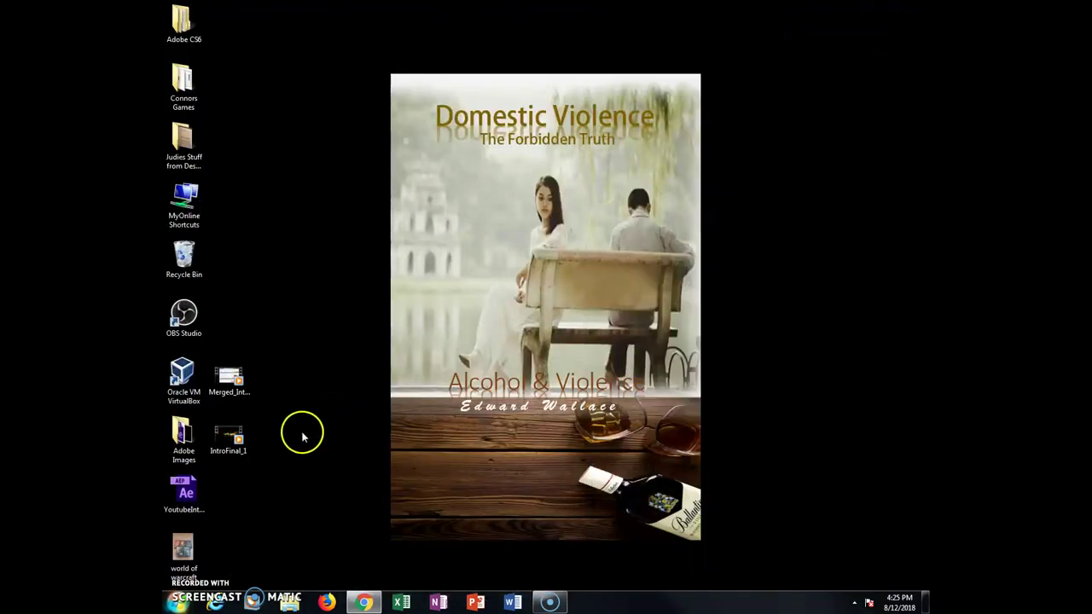
- Play IntroFinal_1 and the previously merged intro video in Windows Media Player, then close it
double_click(230, 431)
double_click(229, 375)
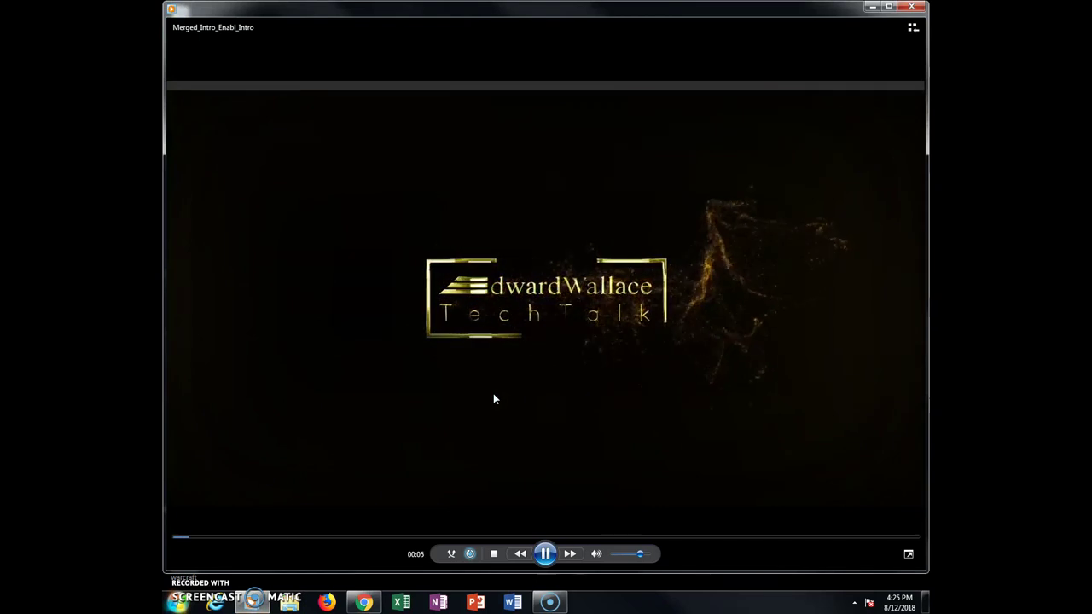
left_click(912, 8)
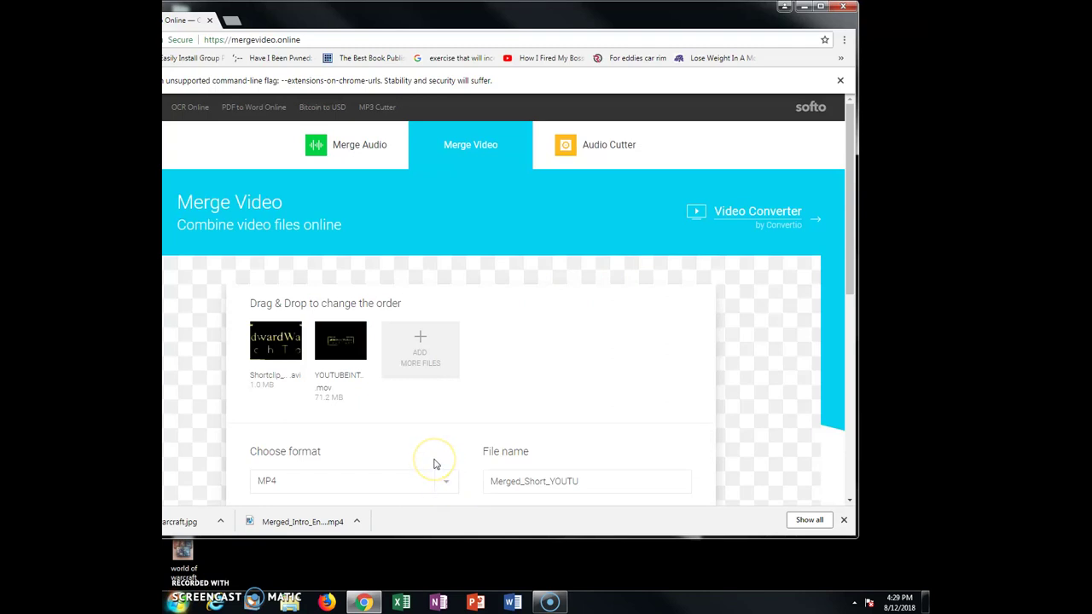
mouse_move(340, 341)
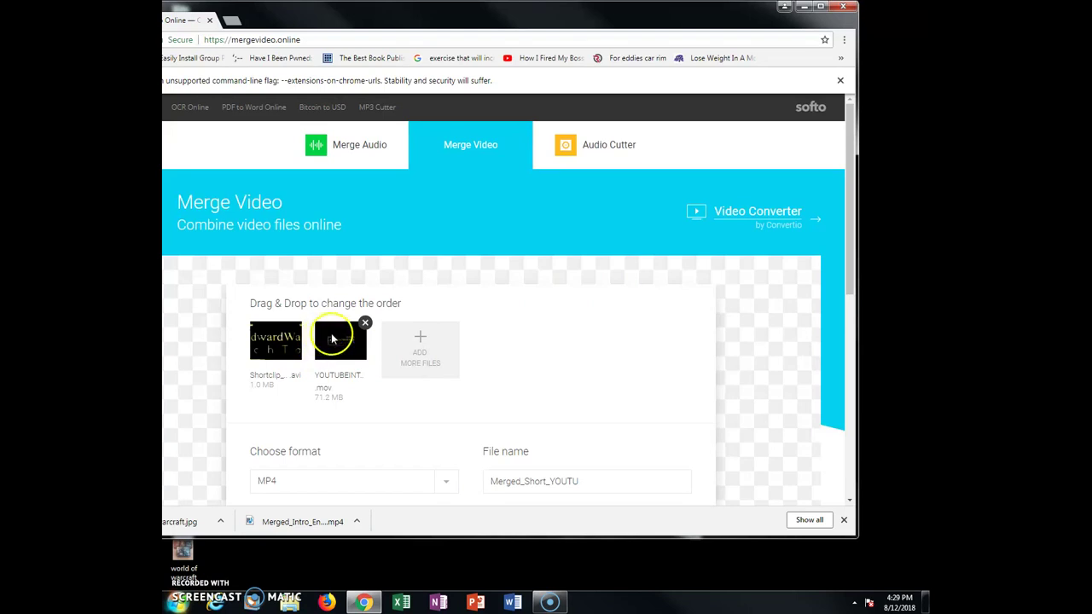
- Move YOUTUBEINT.mov ahead of Shortclip so the output is named Merged_YOUTU_Short
left_click_drag(331, 326, 242, 331)
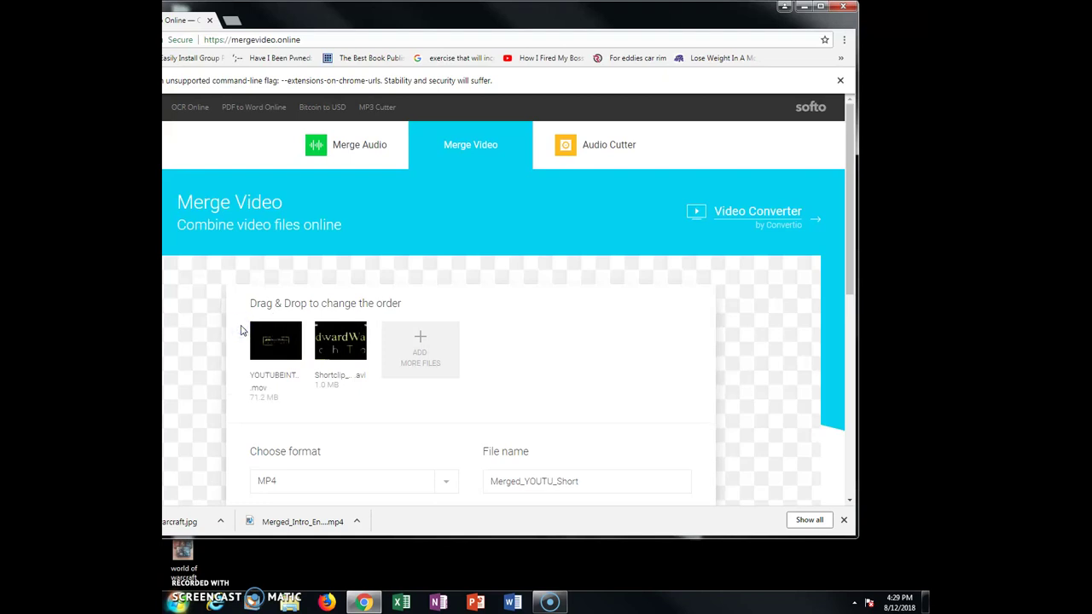
left_click(406, 424)
left_click_drag(427, 425, 571, 385)
scroll(571, 384, "down", 1)
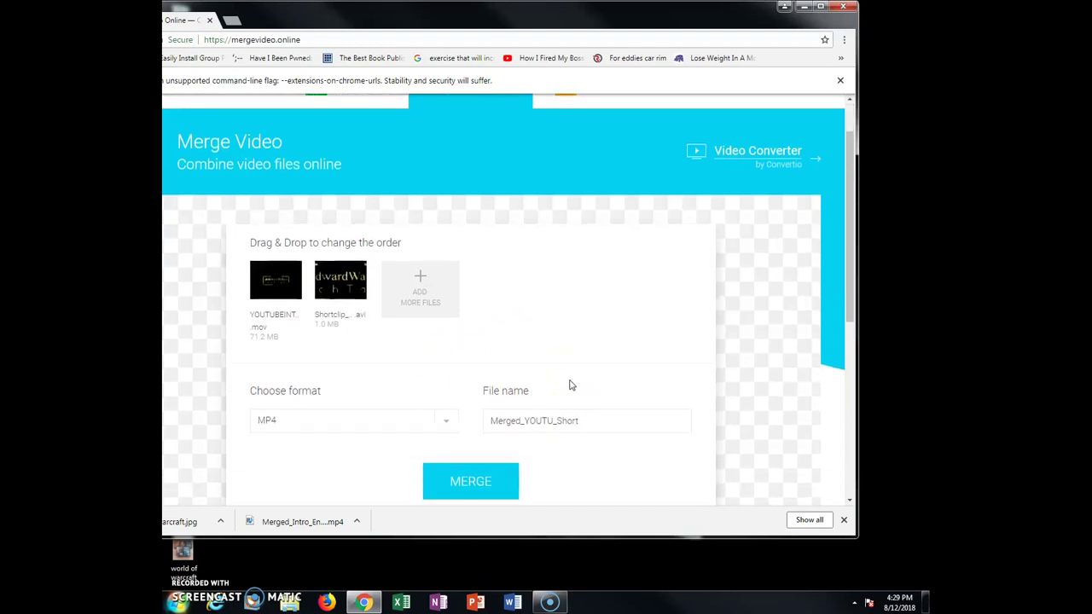
scroll(571, 385, "down", 1)
- Keep MP4 format and the file name Merged_YOUTU_Short, then merge the two clips
left_click(445, 362)
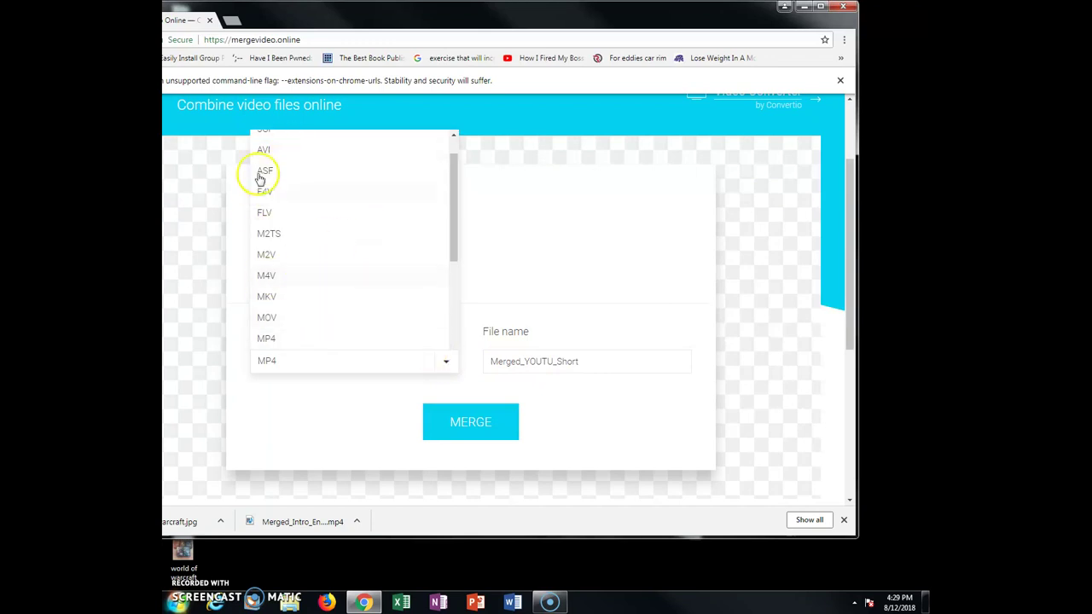
left_click(743, 200)
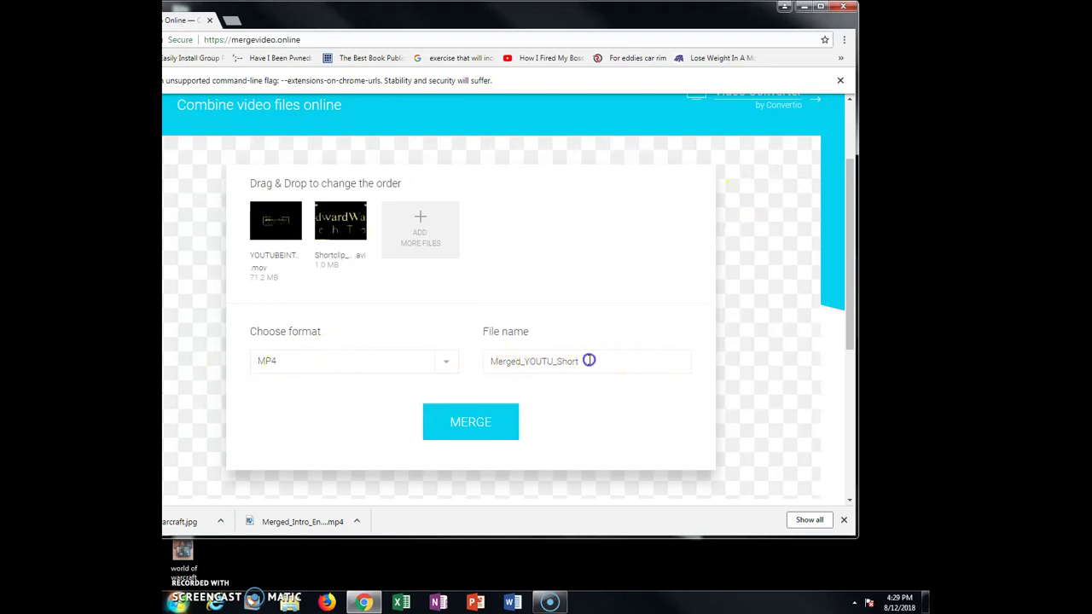
left_click_drag(589, 361, 470, 362)
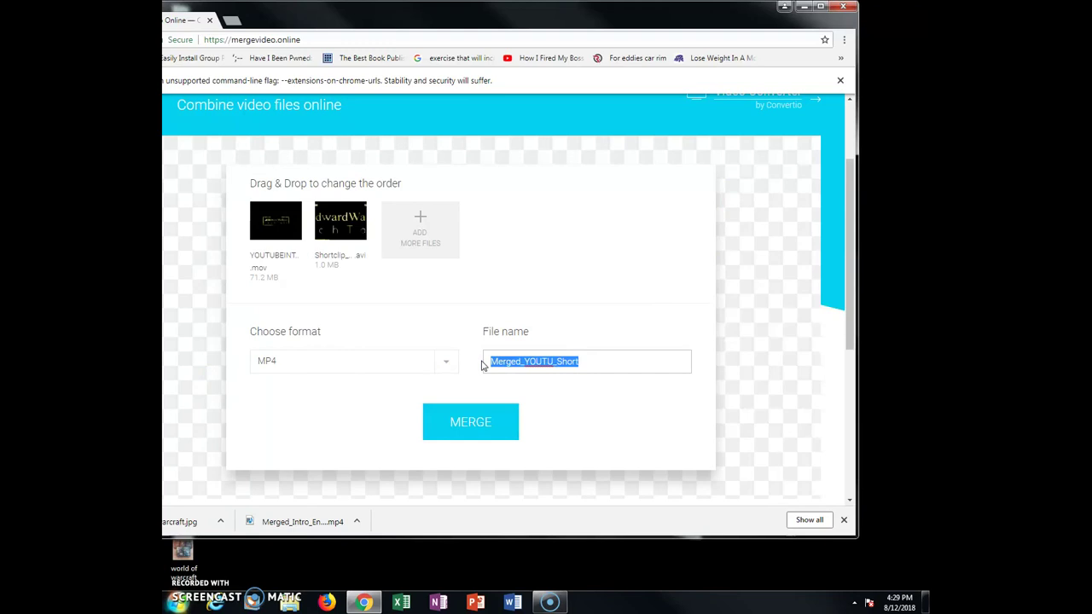
left_click(584, 277)
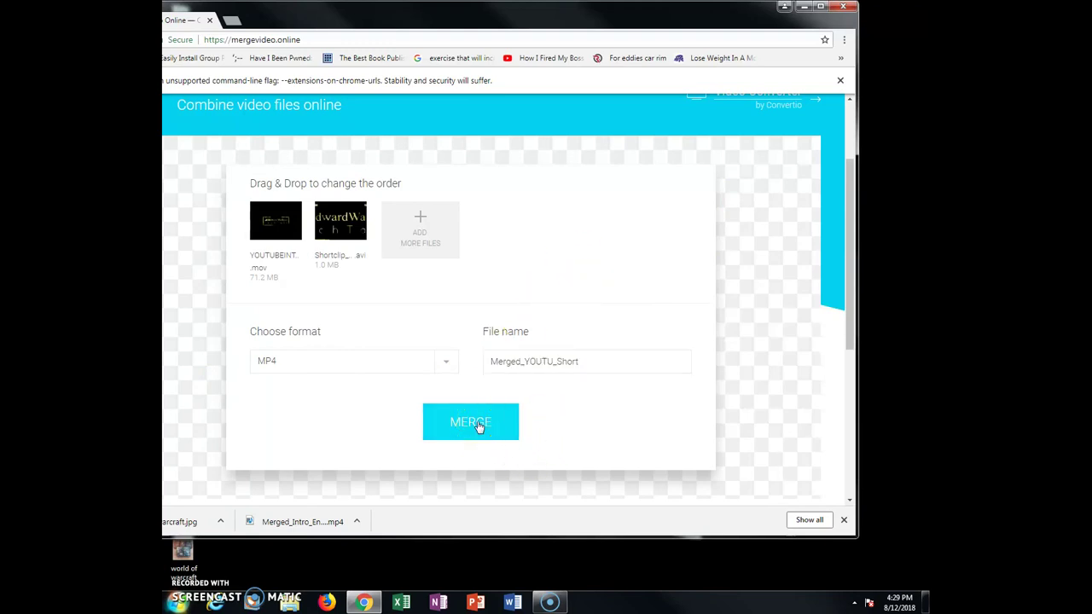
left_click(479, 426)
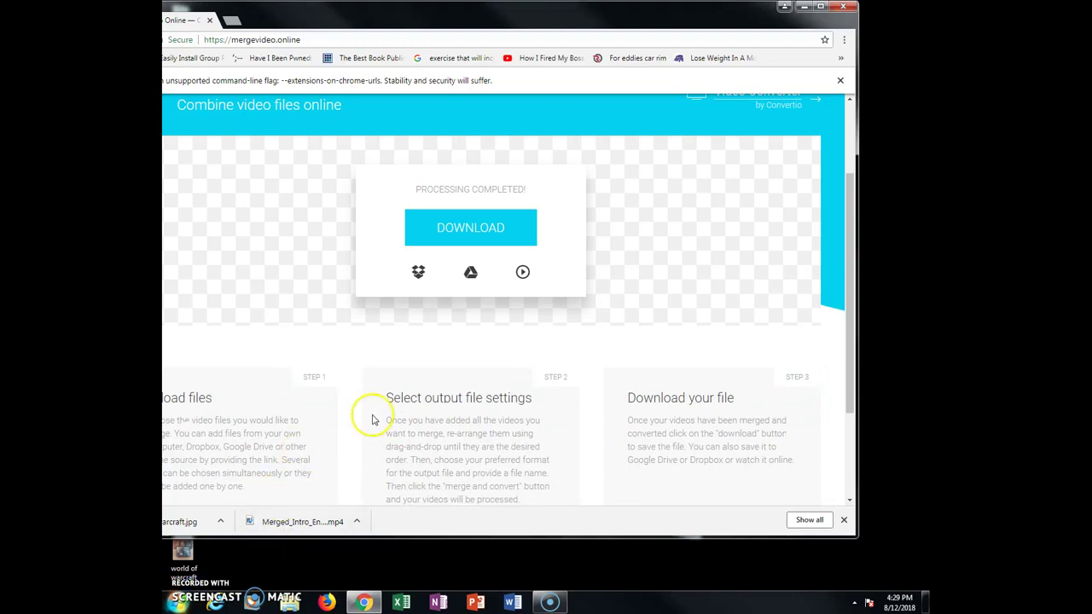
- Download Merged_YOUTU_Short.mp4 and maximize the Chrome window
left_click(453, 232)
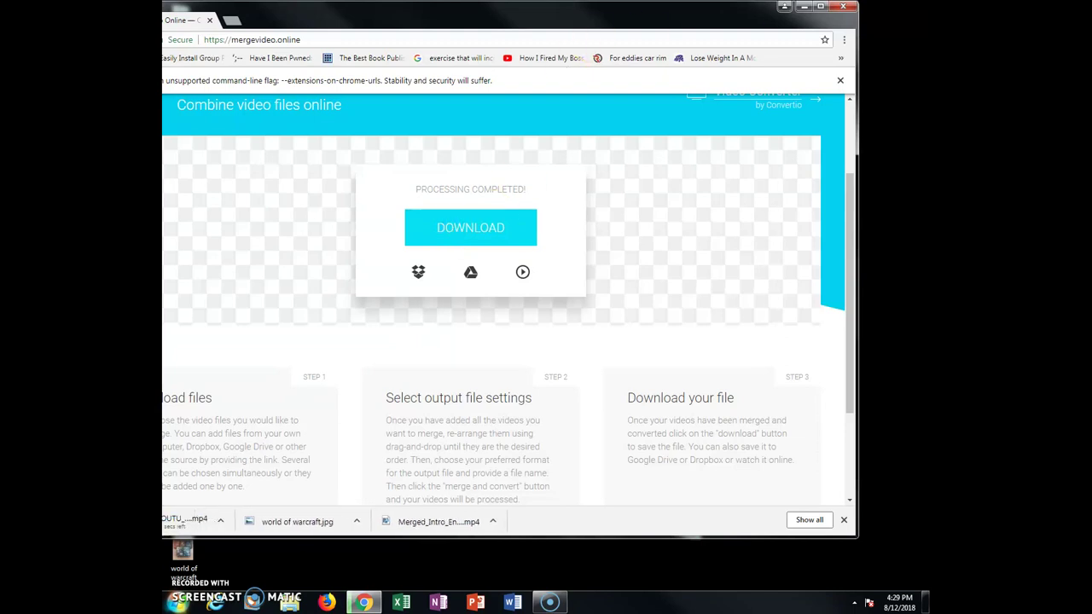
left_click(821, 8)
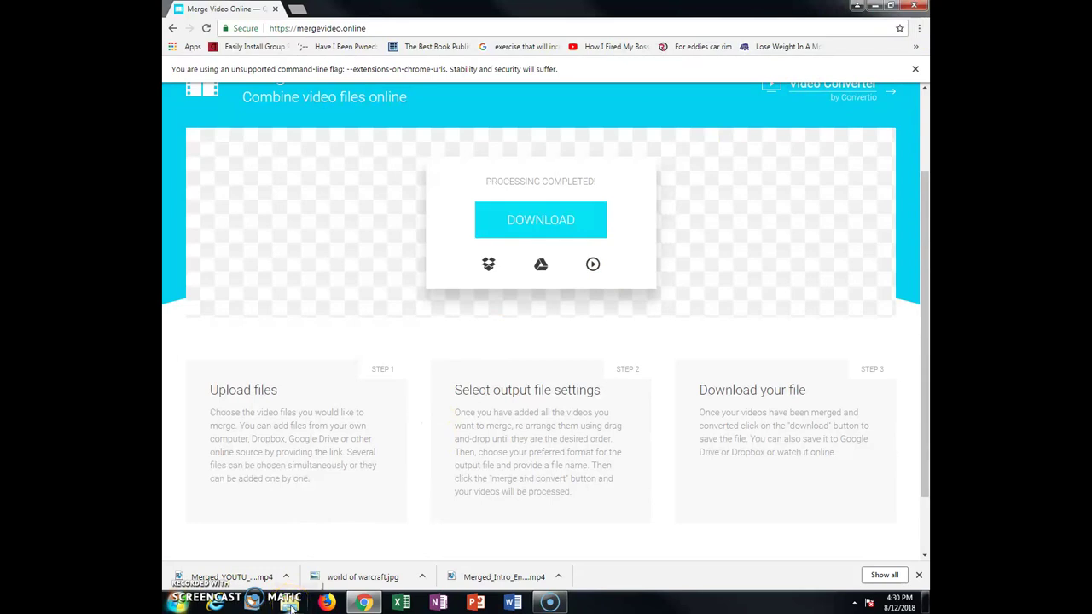
left_click(290, 605)
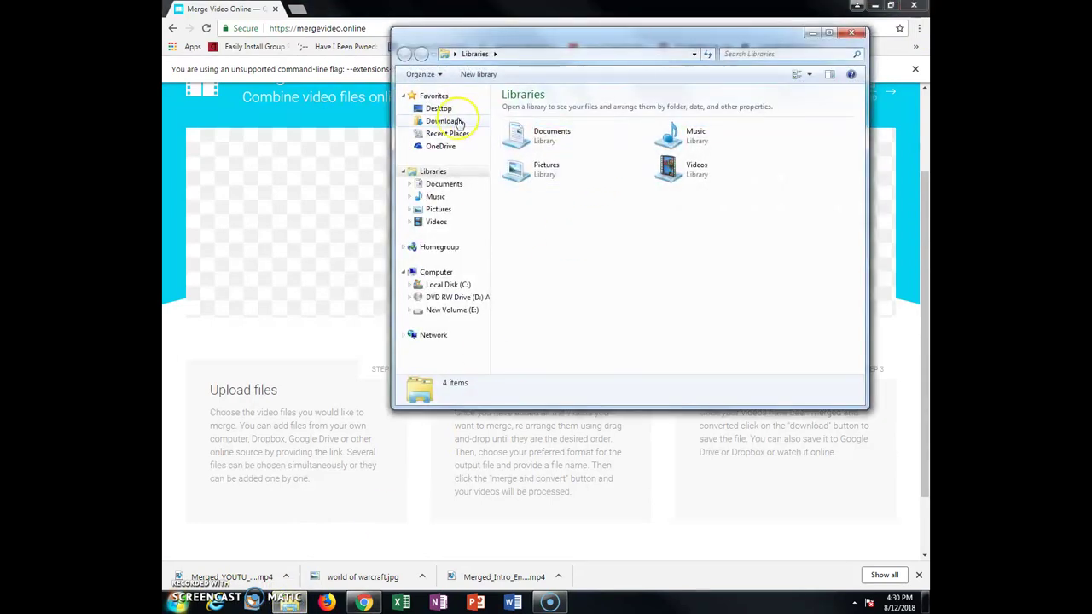
left_click(443, 121)
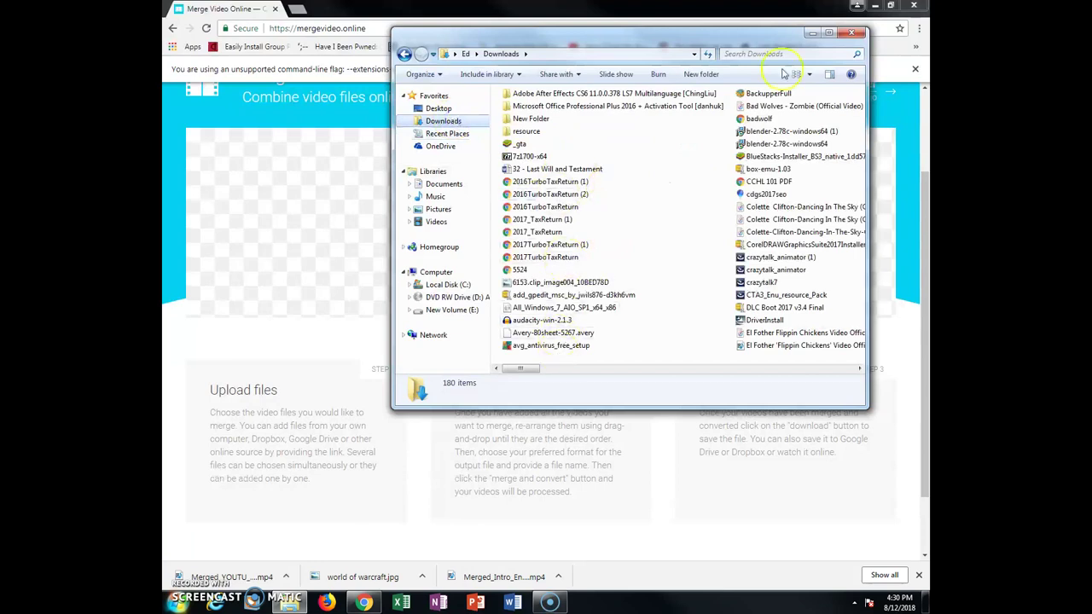
left_click(851, 33)
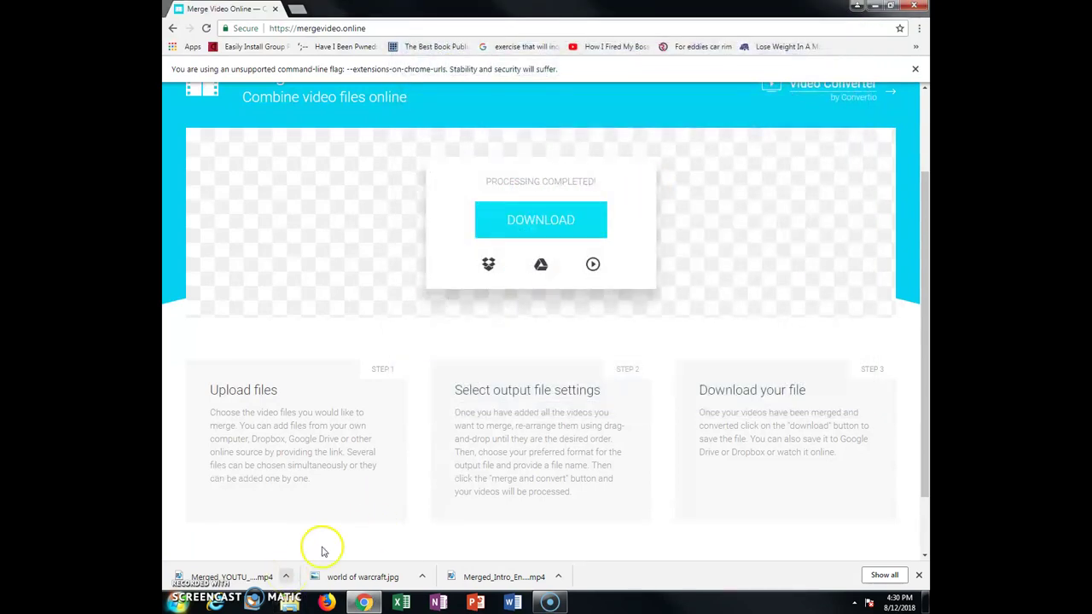
- Open the downloaded Merged_YOUTU_Short.mp4 from Chrome's download bar to play it
scroll(921, 333, "down", 2)
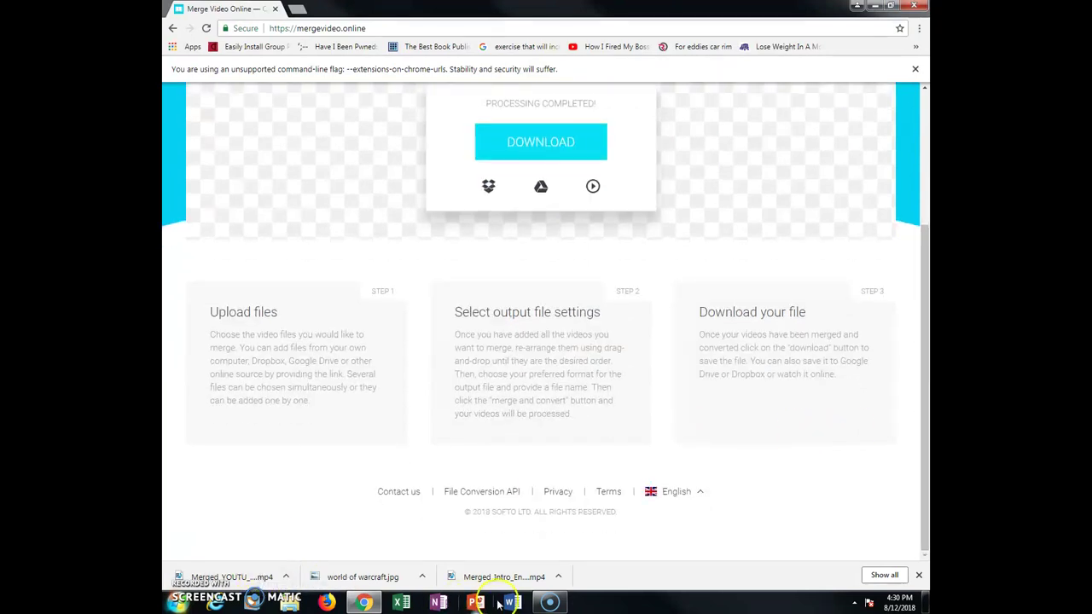
left_click(288, 578)
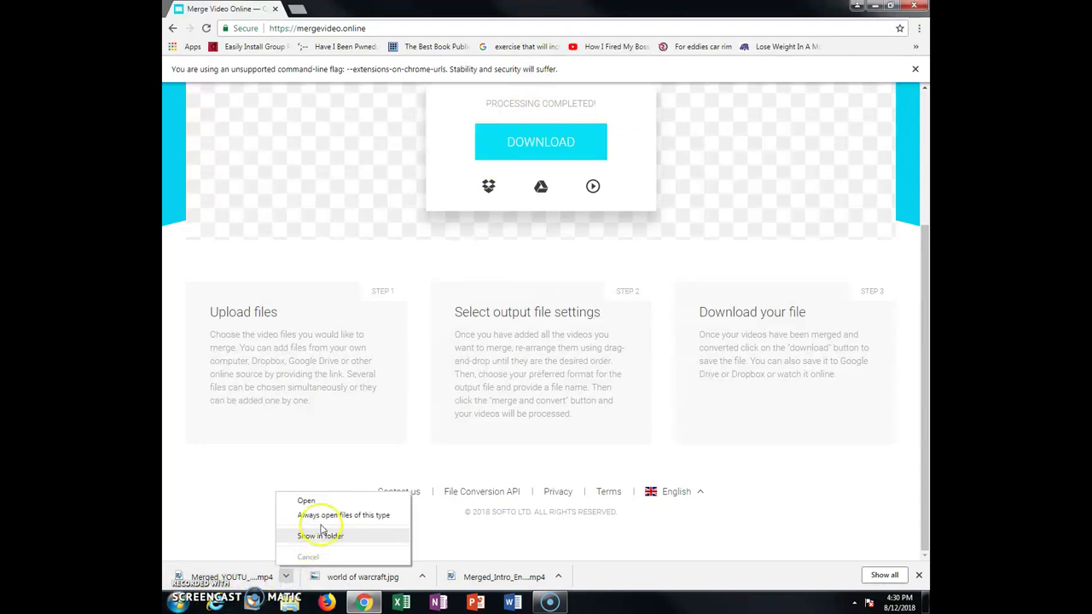
left_click(307, 501)
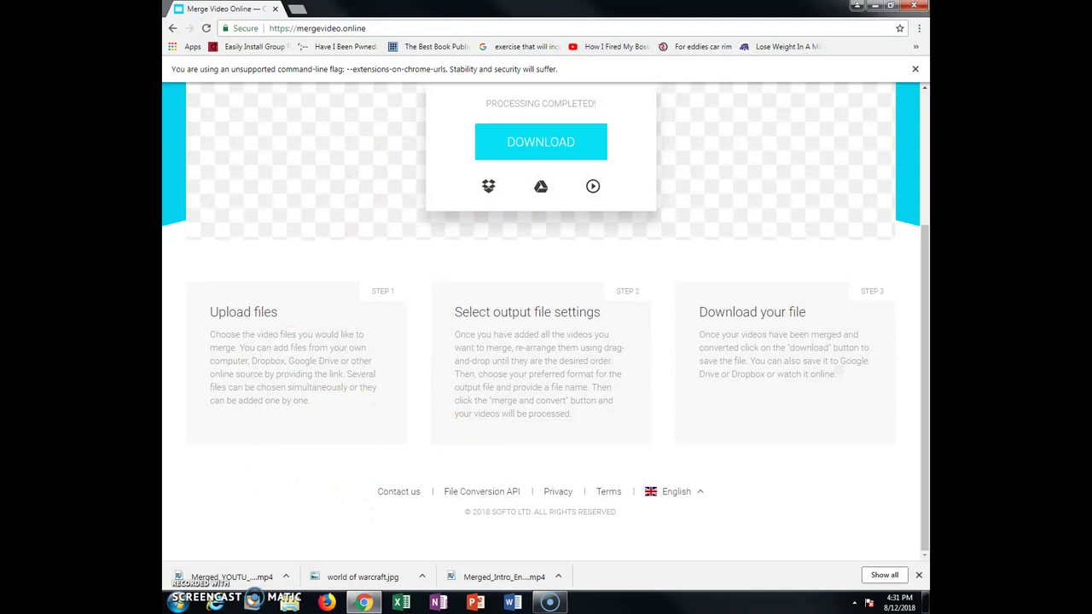
left_click_drag(920, 270, 835, 98)
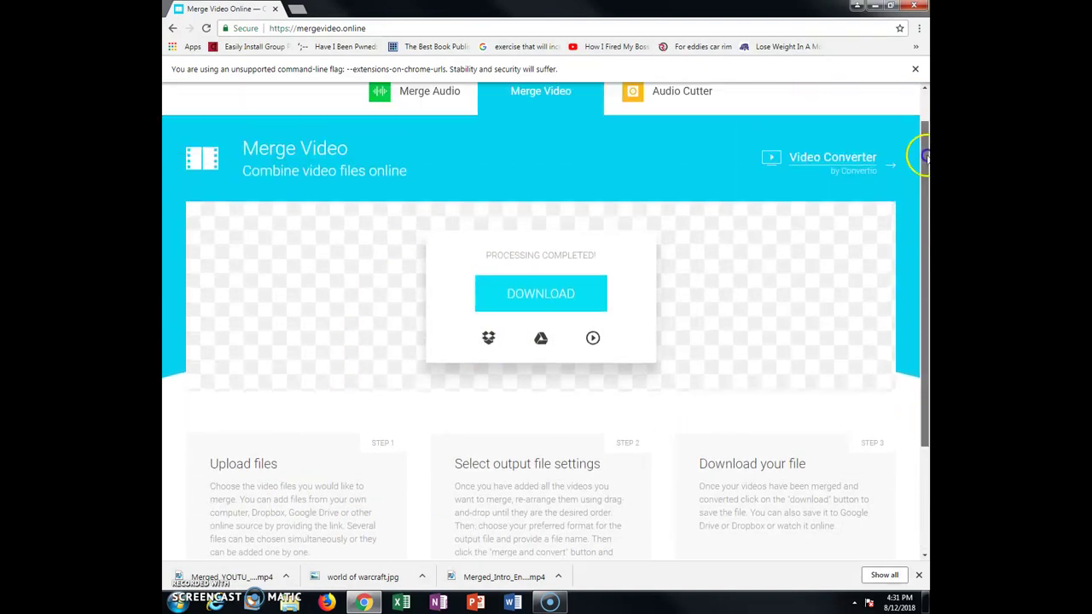